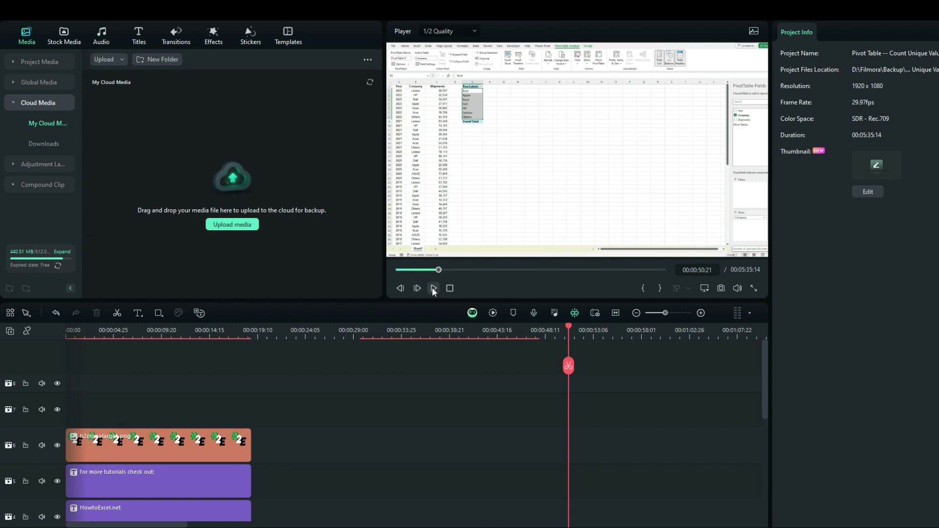
Preview the footage and draw an arrow shape over the empty spreadsheet cells at 00:00:51:13, scaled about 33% by 18%
{"action": "left_click", "coordinate": [433, 288]}
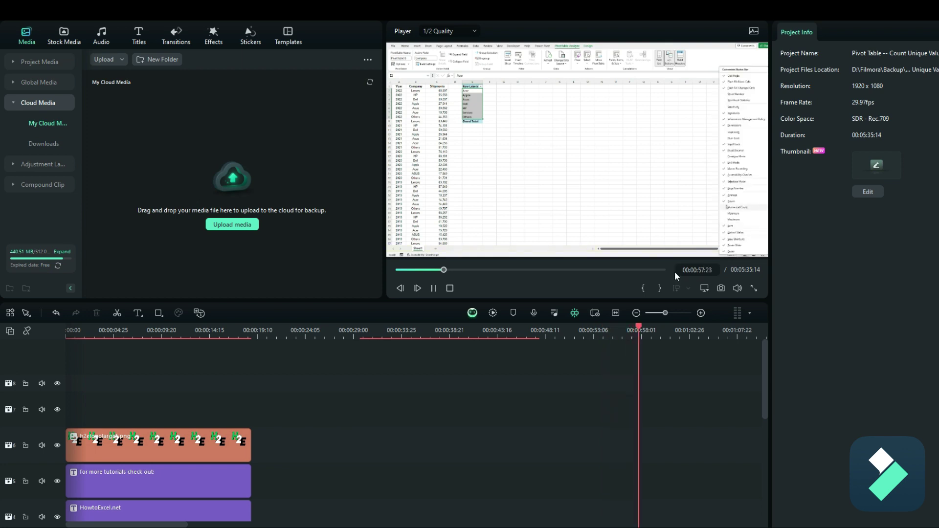
{"action": "key", "text": "space"}
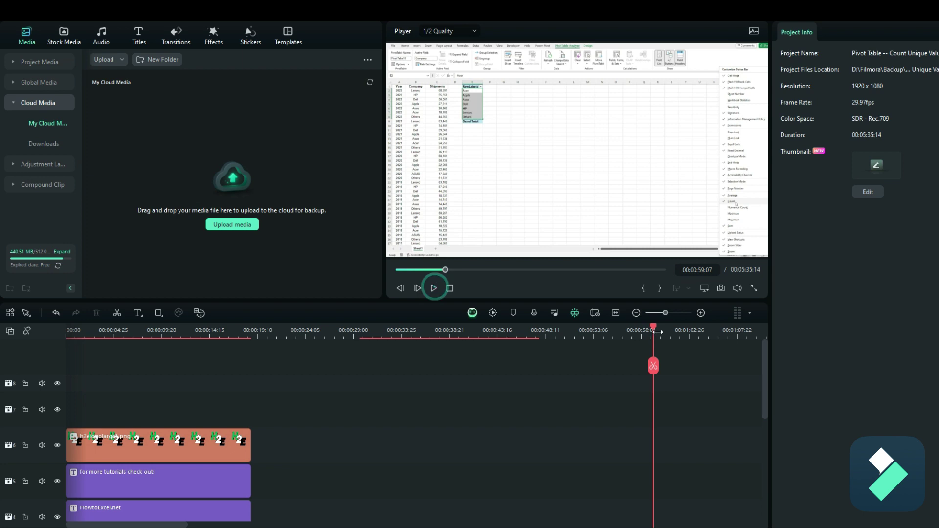
{"action": "left_click_drag", "start_coordinate": [648, 325], "coordinate": [576, 330]}
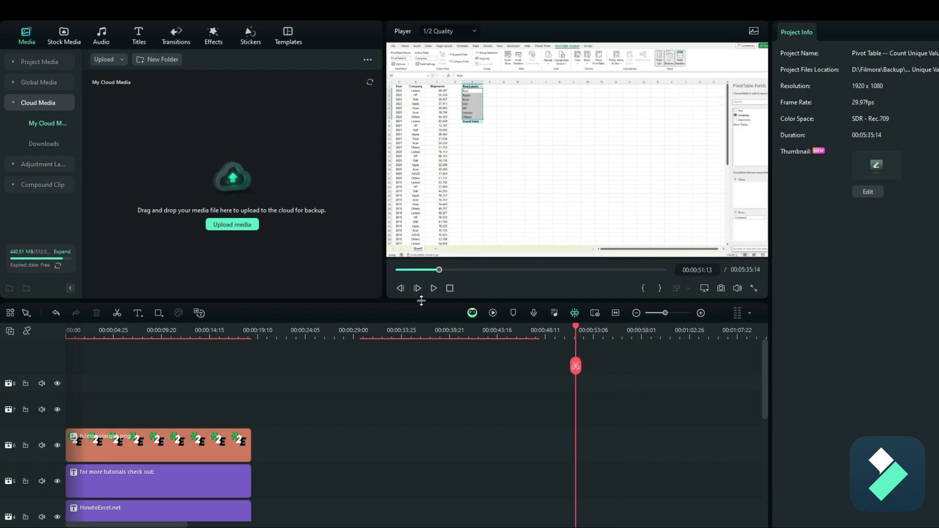
{"action": "left_click", "coordinate": [159, 313]}
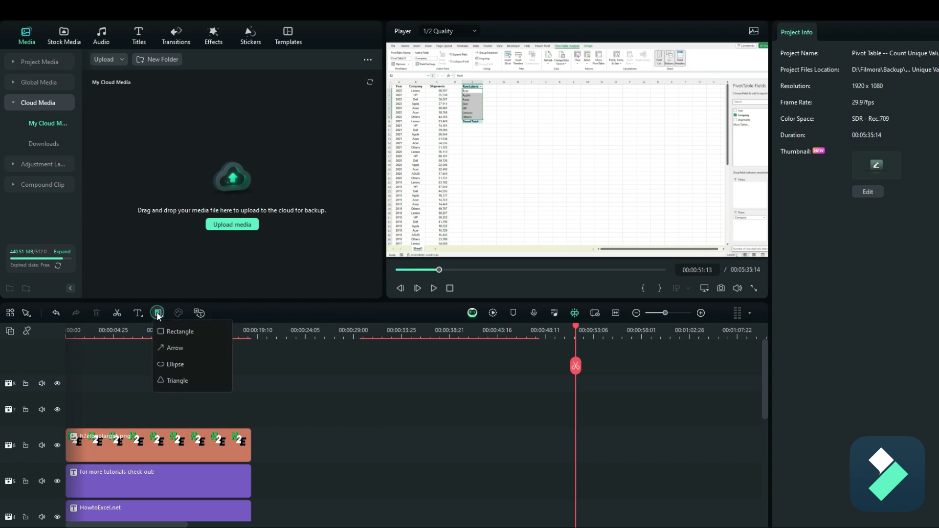
{"action": "left_click", "coordinate": [175, 348]}
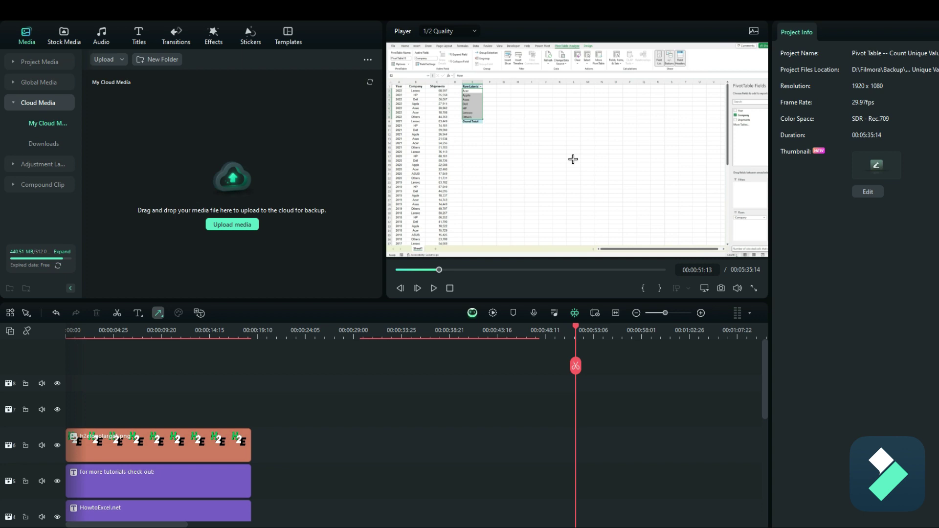
{"action": "mouse_move", "coordinate": [567, 157]}
{"action": "left_mouse_down"}
{"action": "mouse_move", "coordinate": [694, 235]}
{"action": "mouse_move", "coordinate": [692, 195]}
{"action": "left_mouse_up"}
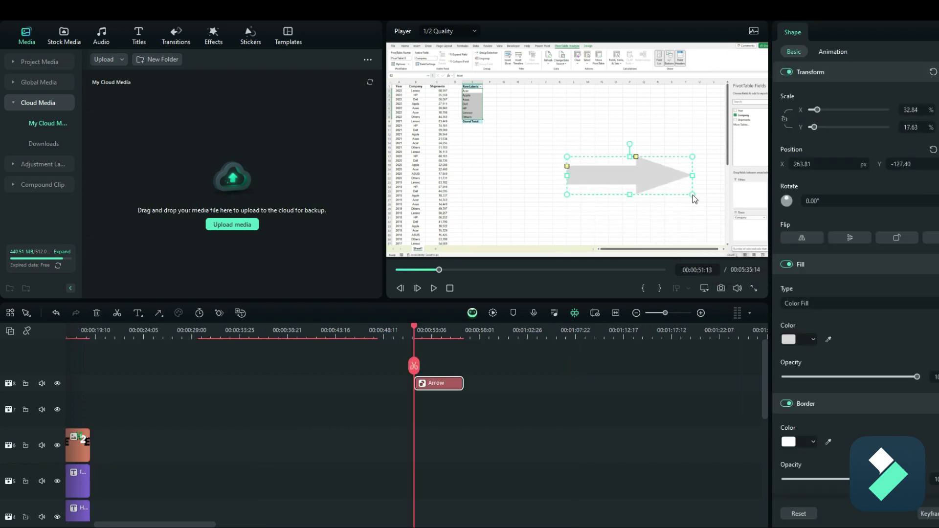
Rotate the arrow about 32° clockwise, fill it black, and slim it to about 13.5% vertical scale nearer the status bar
{"action": "mouse_move", "coordinate": [636, 145]}
{"action": "left_mouse_down"}
{"action": "mouse_move", "coordinate": [650, 153]}
{"action": "mouse_move", "coordinate": [639, 160]}
{"action": "left_mouse_up"}
{"action": "left_click", "coordinate": [808, 337]}
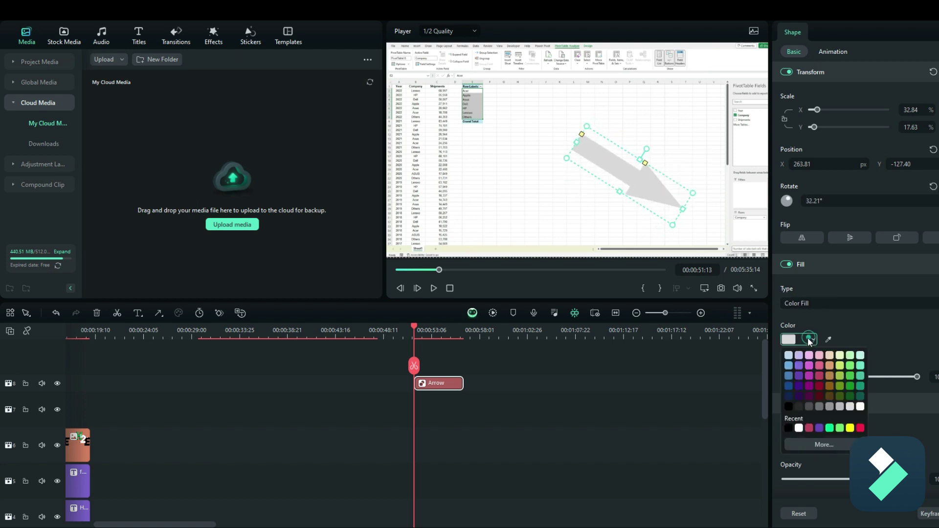
{"action": "left_click", "coordinate": [787, 406]}
{"action": "left_click_drag", "start_coordinate": [620, 190], "coordinate": [639, 197]}
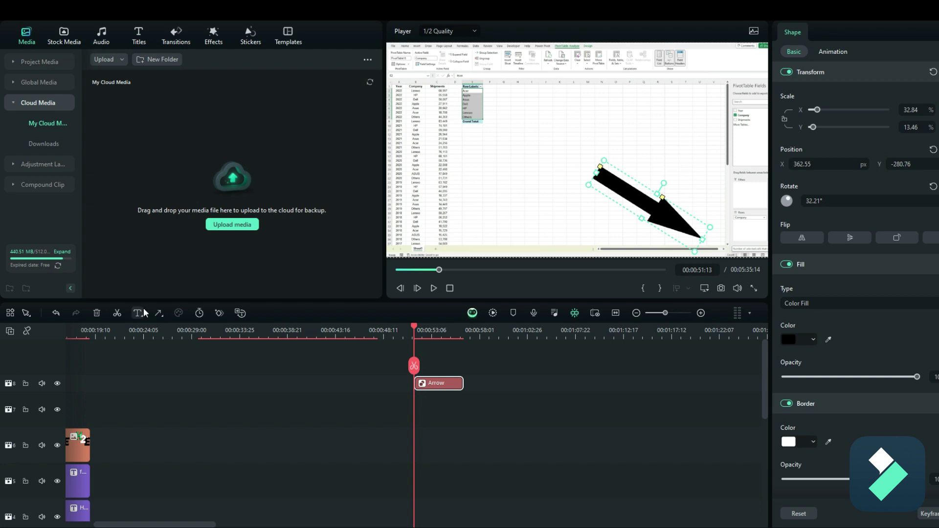
Draw a small rectangle shape over the spreadsheet's status bar beyond the arrow tip, scaled about 5.5% by 3.8%
{"action": "left_click", "coordinate": [160, 310]}
{"action": "left_click", "coordinate": [191, 333]}
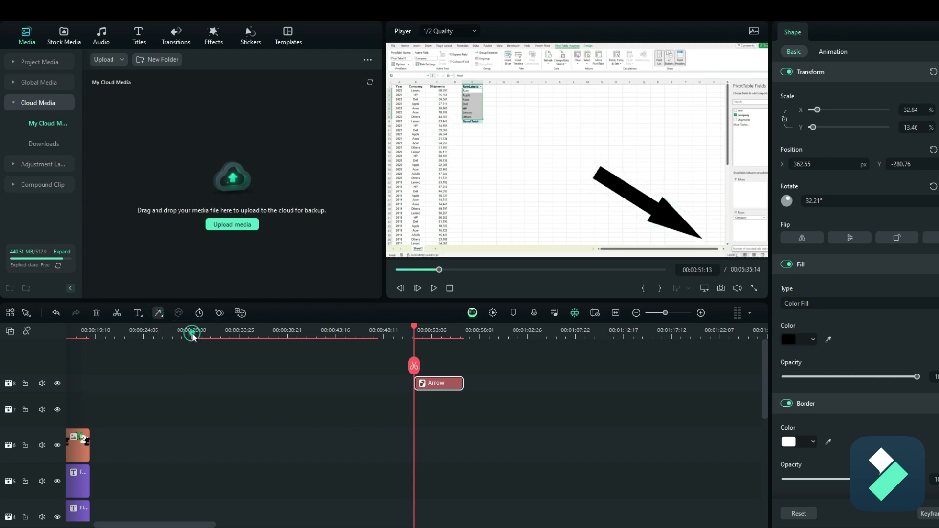
{"action": "left_click_drag", "start_coordinate": [720, 249], "coordinate": [742, 258]}
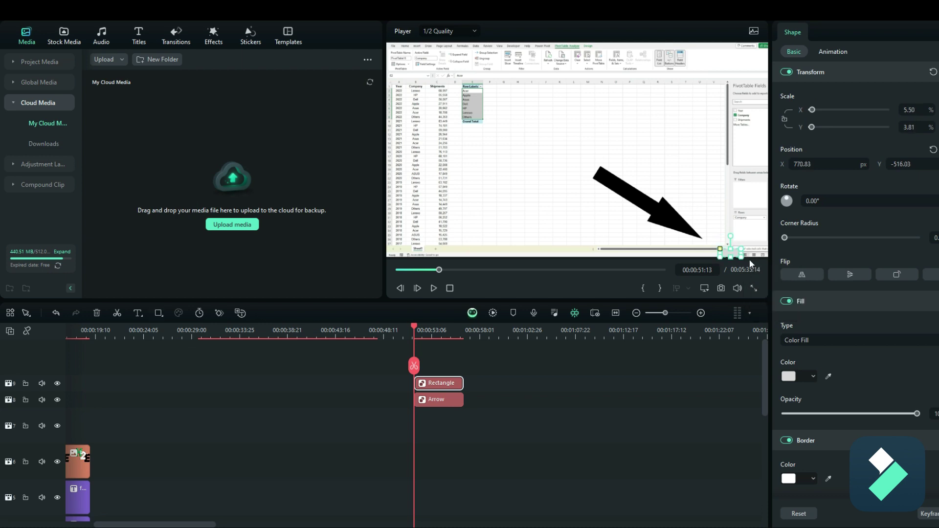
Turn off the rectangle's fill and give it a thicker black border
{"action": "left_click", "coordinate": [786, 302]}
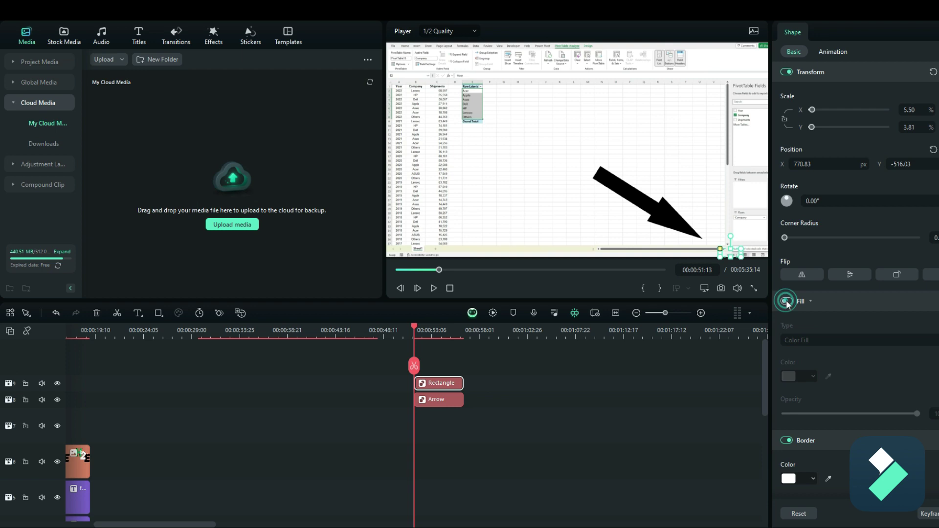
{"action": "left_click", "coordinate": [807, 478]}
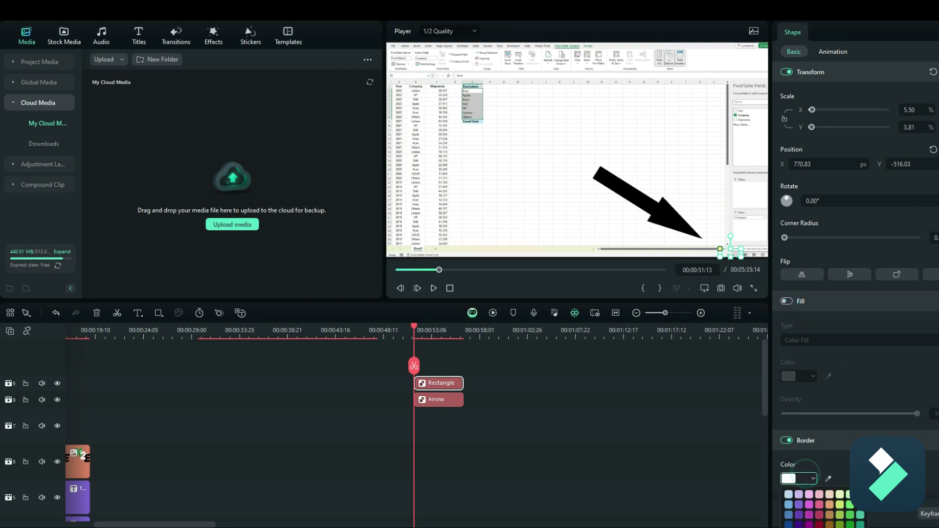
{"action": "left_click", "coordinate": [856, 521]}
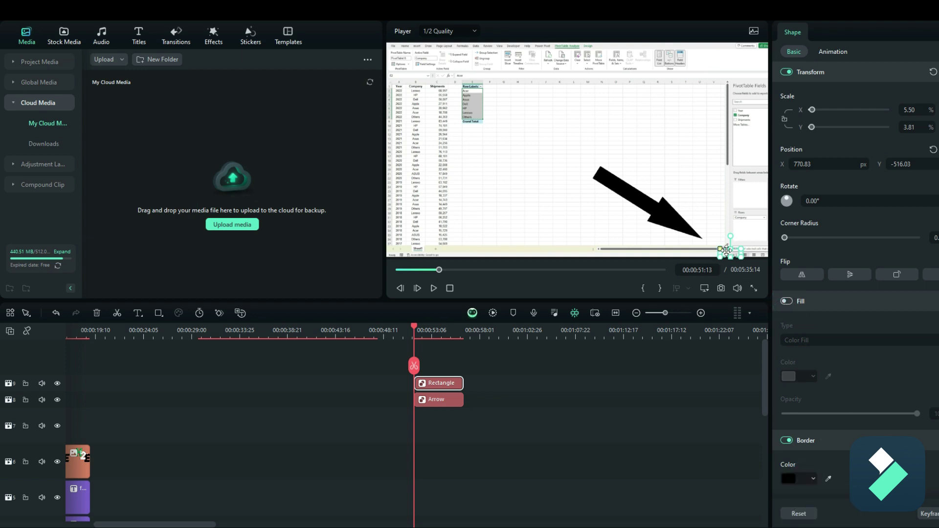
{"action": "scroll", "coordinate": [863, 337], "scroll_direction": "down", "scroll_amount": 5}
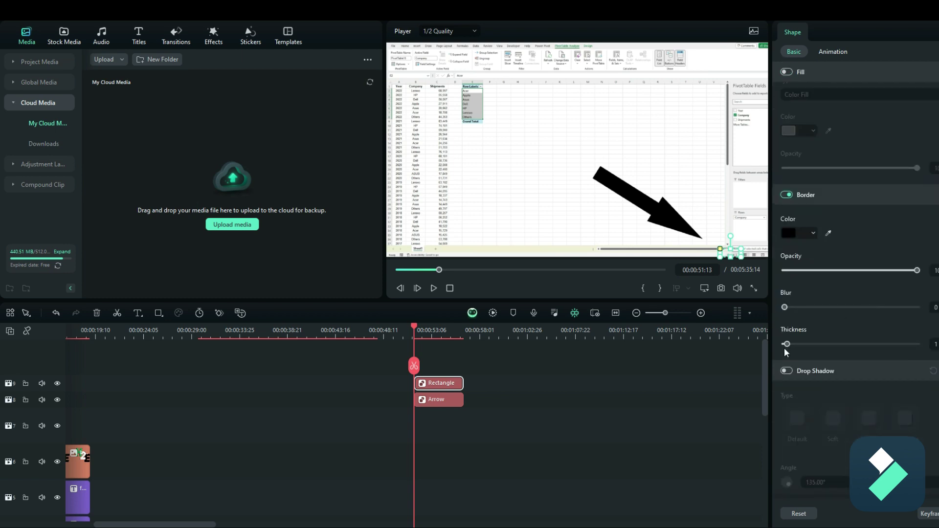
{"action": "left_click_drag", "start_coordinate": [785, 347], "coordinate": [792, 348]}
{"action": "left_click", "coordinate": [661, 237]}
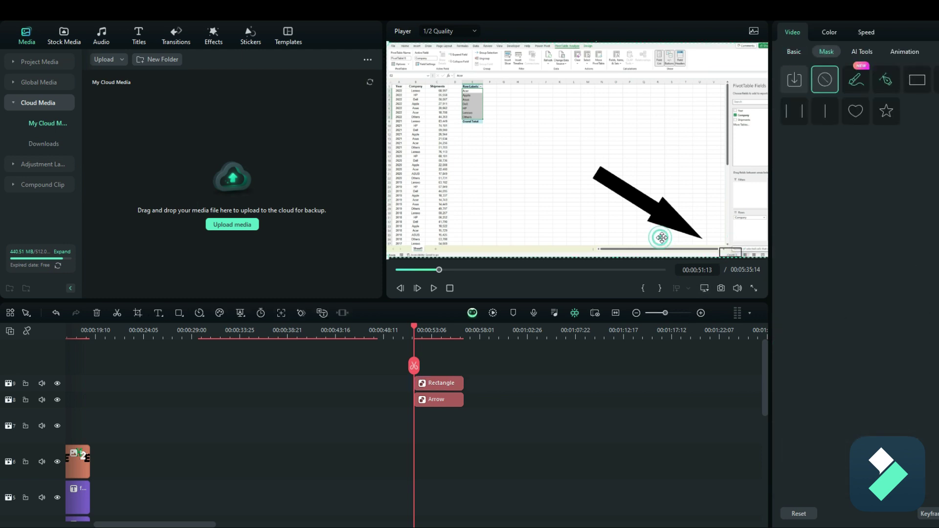
Shift the rectangle down to a Y position of about -523 and adjust its vertical scale to 3.44%
{"action": "left_click", "coordinate": [730, 252]}
{"action": "left_click_drag", "start_coordinate": [732, 249], "coordinate": [729, 253]}
{"action": "scroll", "coordinate": [841, 200], "scroll_direction": "up", "scroll_amount": 5}
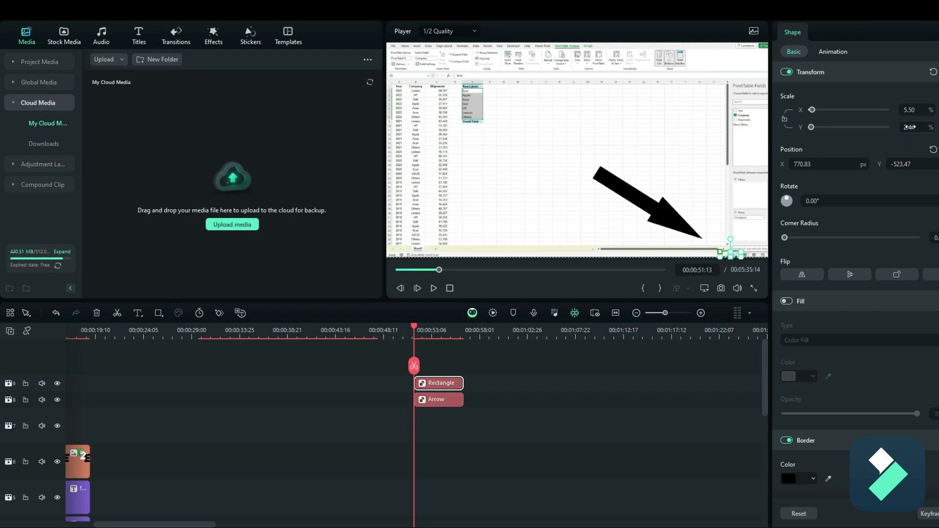
{"action": "left_click", "coordinate": [910, 127]}
{"action": "left_click_drag", "start_coordinate": [911, 126], "coordinate": [907, 109]}
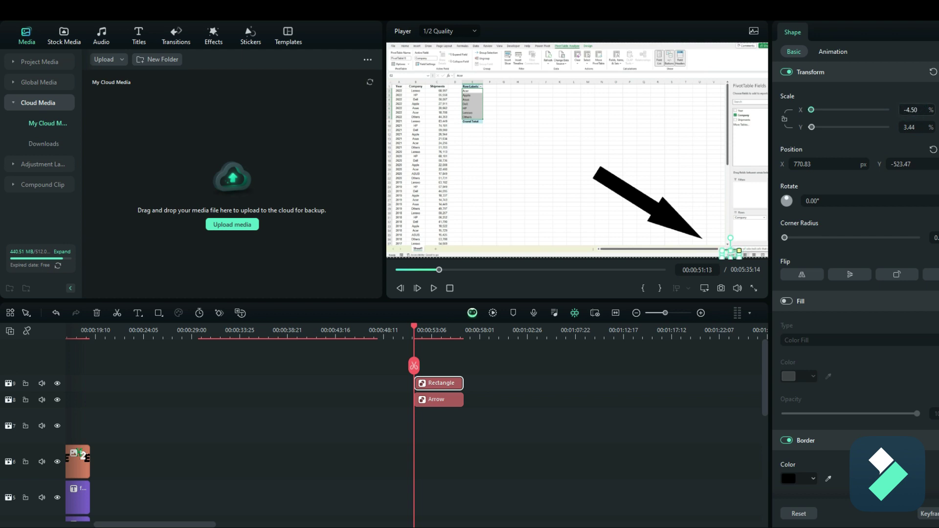
{"action": "left_click", "coordinate": [548, 178]}
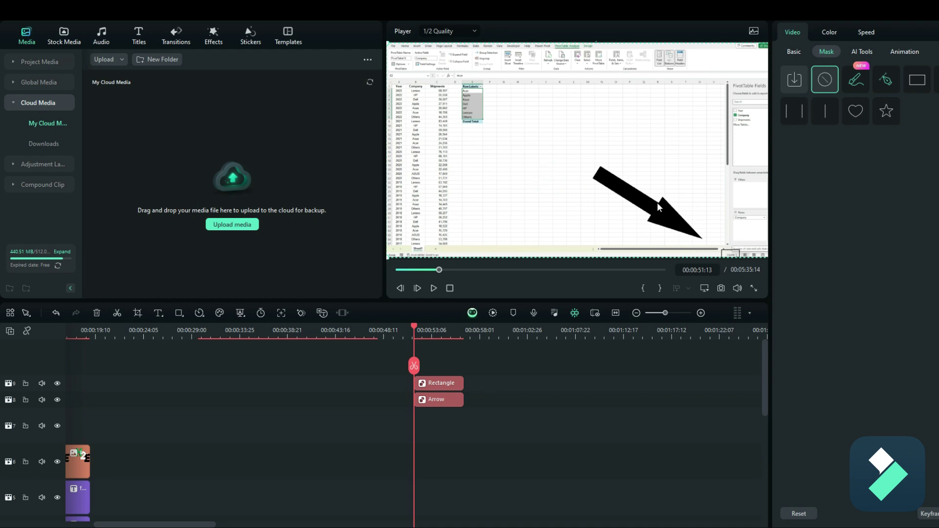
Move the arrow to about X 418, Y -321 so its tip meets the rectangle
{"action": "left_click_drag", "start_coordinate": [658, 210], "coordinate": [680, 221]}
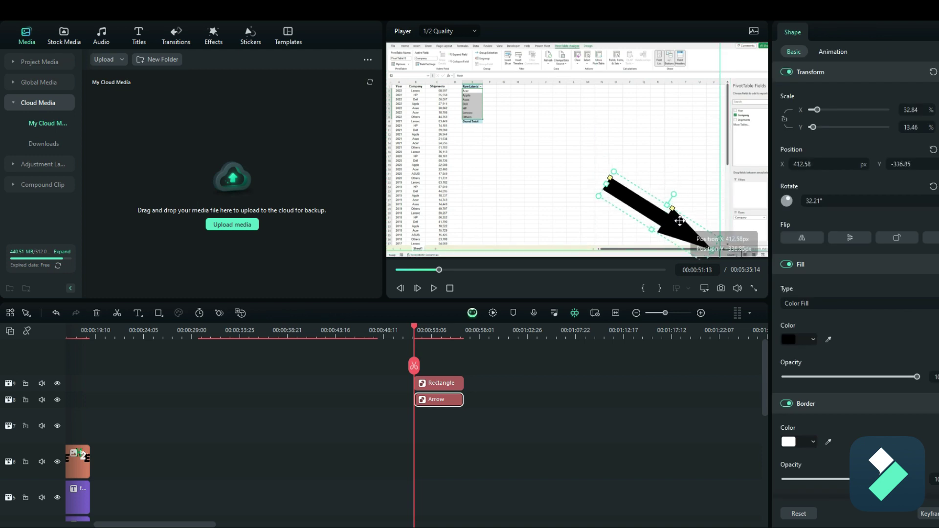
{"action": "left_click_drag", "start_coordinate": [586, 186], "coordinate": [588, 191]}
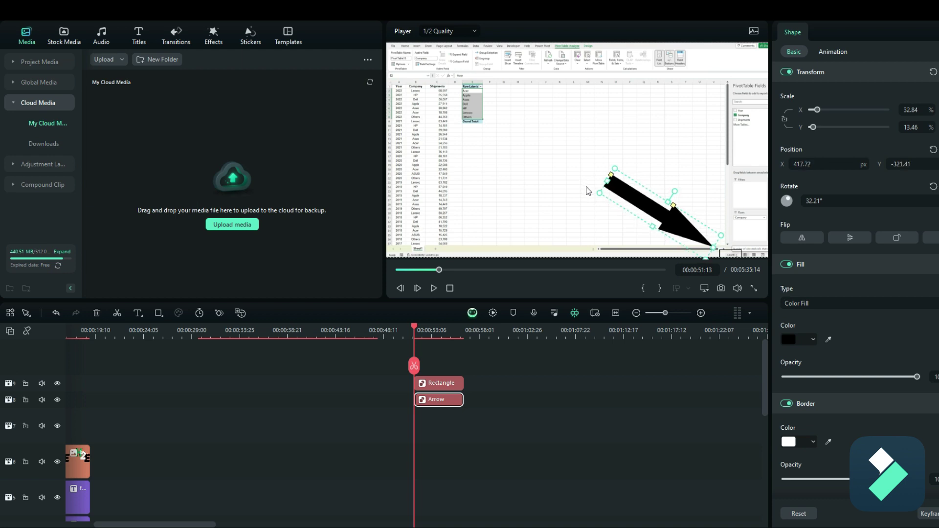
{"action": "left_click", "coordinate": [551, 194]}
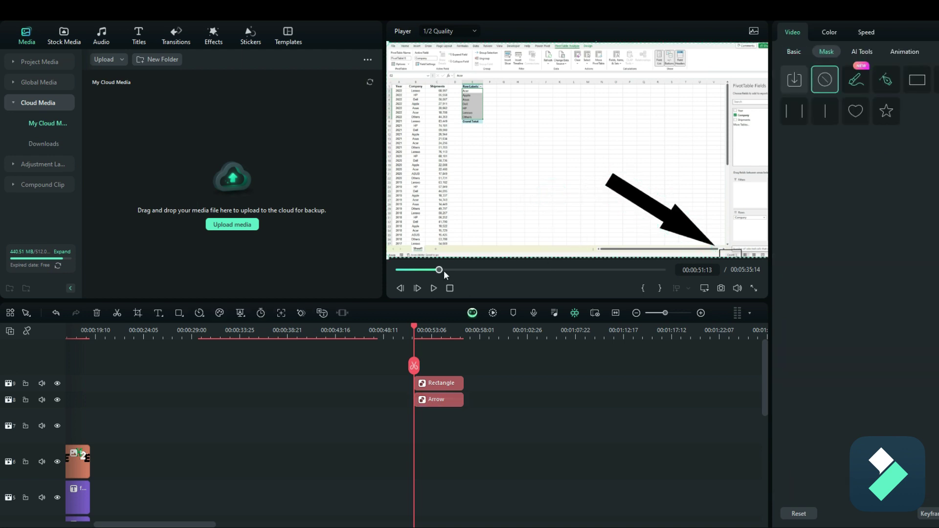
Apply the Slide Up preset animation to the rectangle clip and the Slide Right preset to the arrow clip
{"action": "left_click_drag", "start_coordinate": [440, 271], "coordinate": [438, 274]}
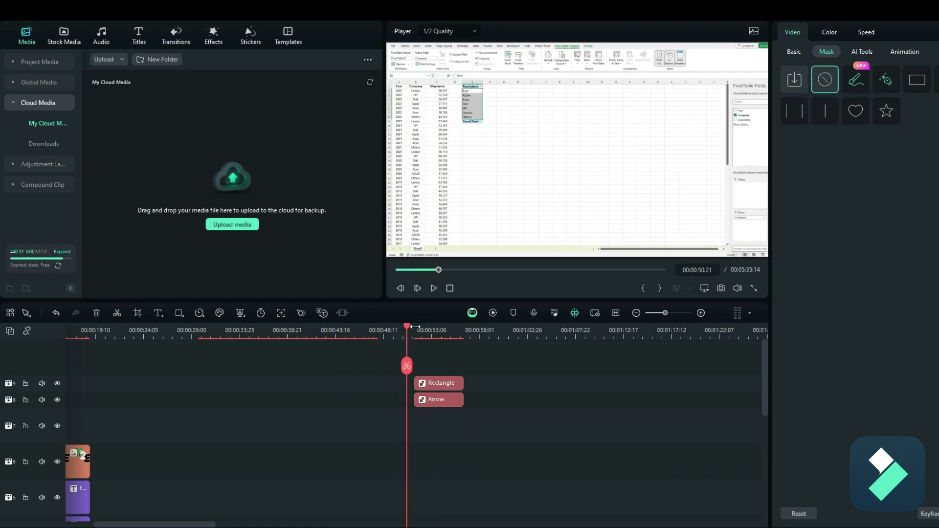
{"action": "left_click_drag", "start_coordinate": [407, 326], "coordinate": [418, 326]}
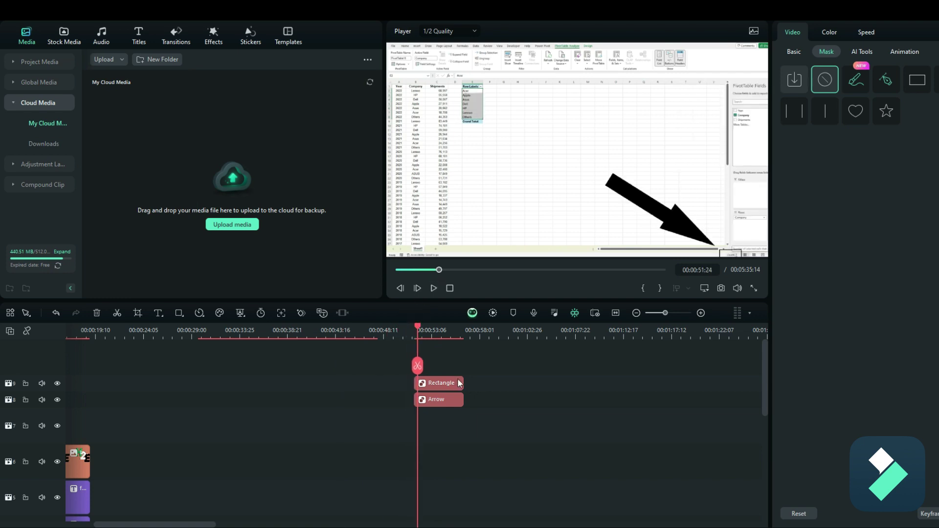
{"action": "left_click", "coordinate": [458, 382]}
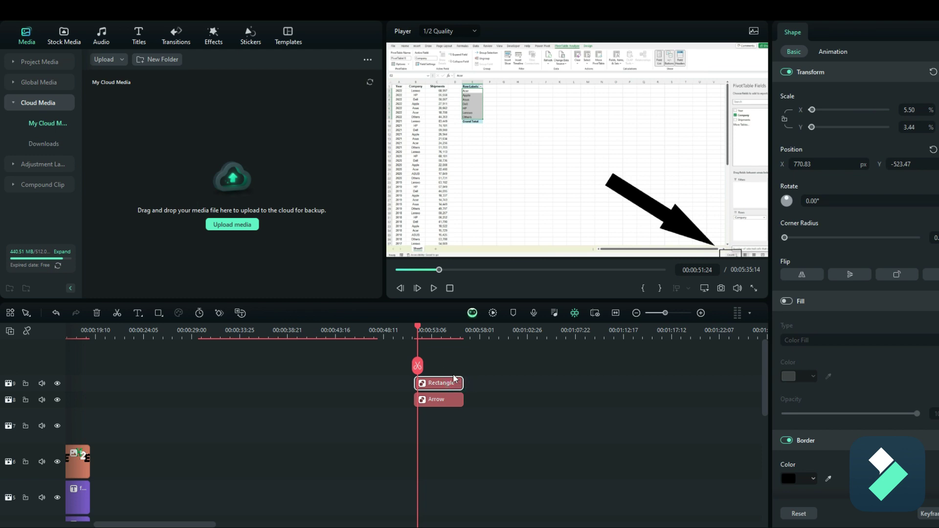
{"action": "left_click", "coordinate": [831, 52]}
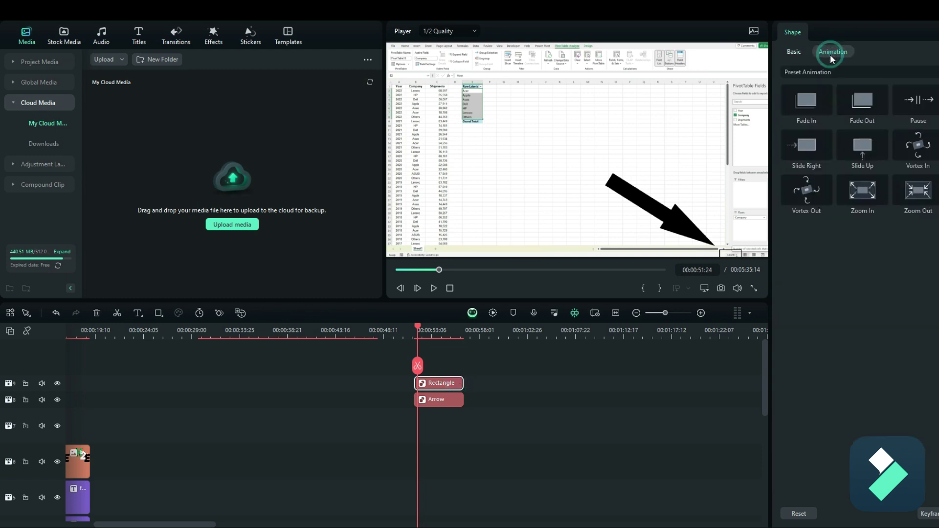
{"action": "left_click_drag", "start_coordinate": [864, 144], "coordinate": [418, 384]}
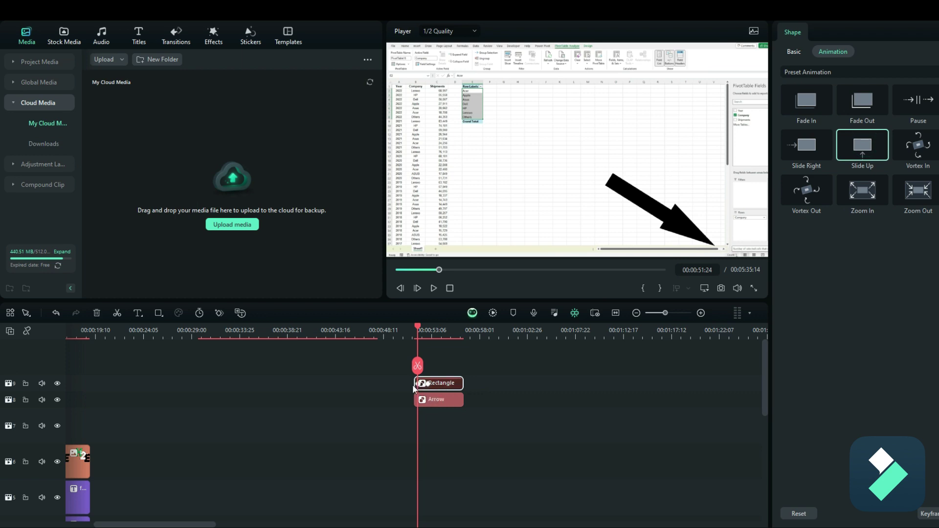
{"action": "left_click", "coordinate": [447, 400]}
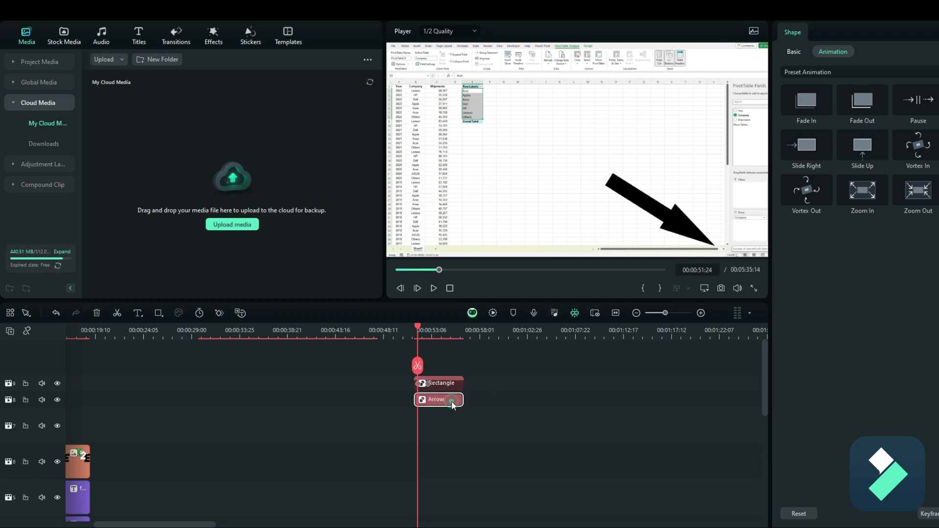
{"action": "mouse_move", "coordinate": [806, 145]}
{"action": "left_mouse_down"}
{"action": "mouse_move", "coordinate": [605, 331]}
{"action": "mouse_move", "coordinate": [419, 397]}
{"action": "left_mouse_up"}
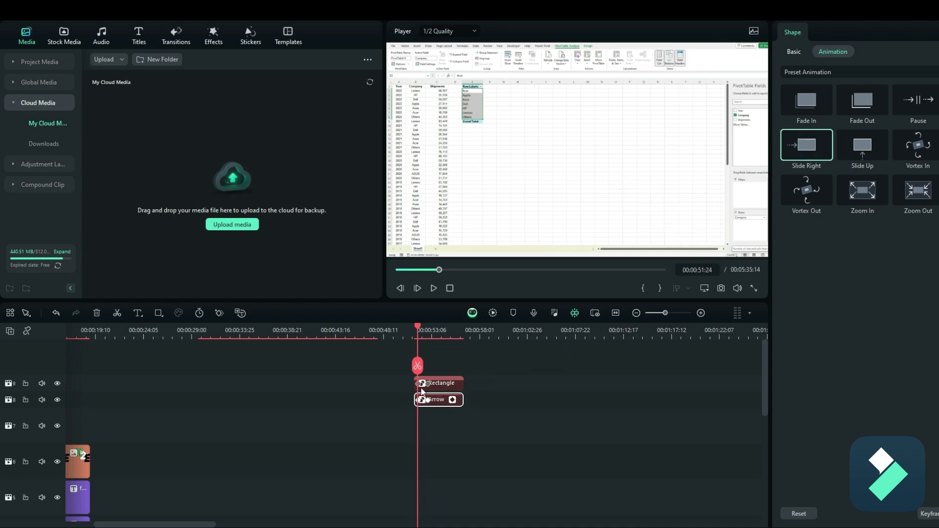
Play back the section from the start of the two shape clips to check their entrance animations
{"action": "scroll", "coordinate": [468, 373], "scroll_direction": "up", "scroll_amount": 4}
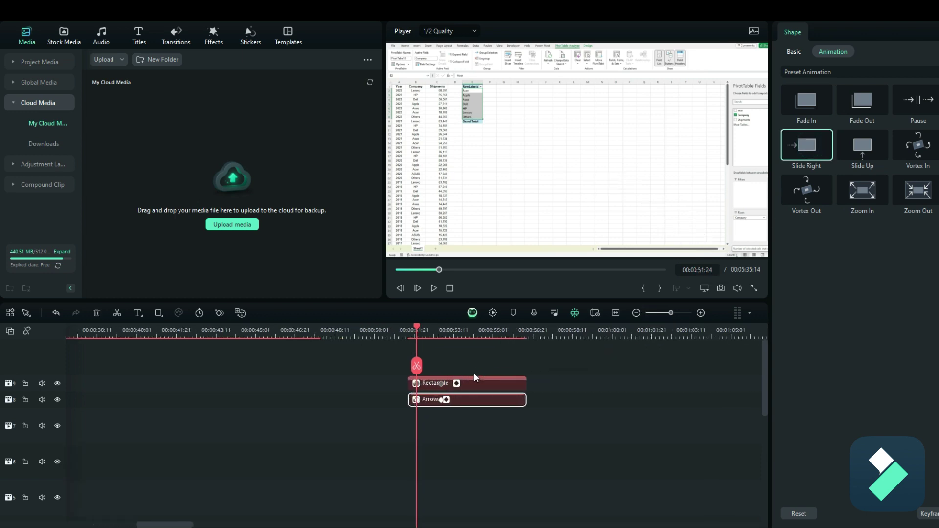
{"action": "left_click_drag", "start_coordinate": [416, 329], "coordinate": [411, 372]}
{"action": "left_click_drag", "start_coordinate": [412, 331], "coordinate": [406, 328]}
{"action": "left_click", "coordinate": [433, 288]}
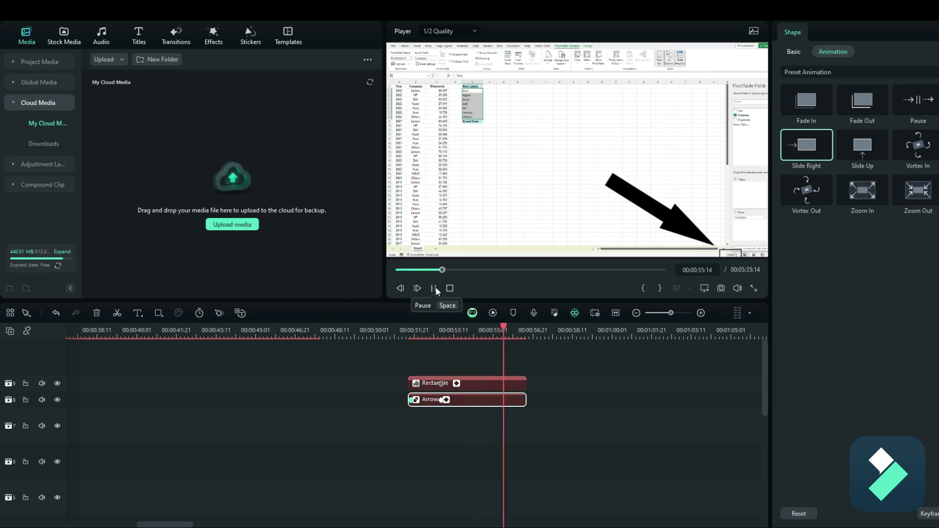
{"action": "left_click", "coordinate": [435, 288]}
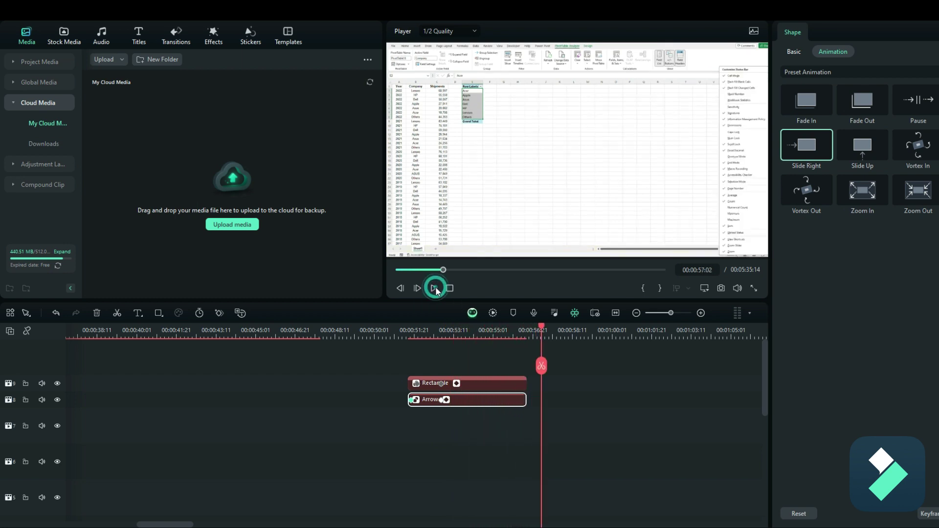
Speed up the arrow's slide-in by moving its end keyframe earlier to about 00:00:52:01, and preview the result
{"action": "left_click_drag", "start_coordinate": [542, 330], "coordinate": [409, 347]}
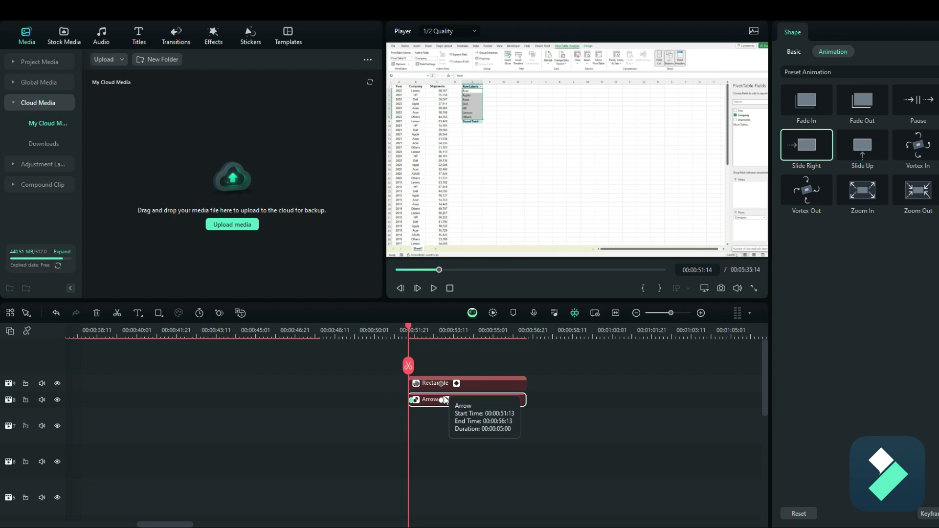
{"action": "left_click_drag", "start_coordinate": [441, 401], "coordinate": [423, 402]}
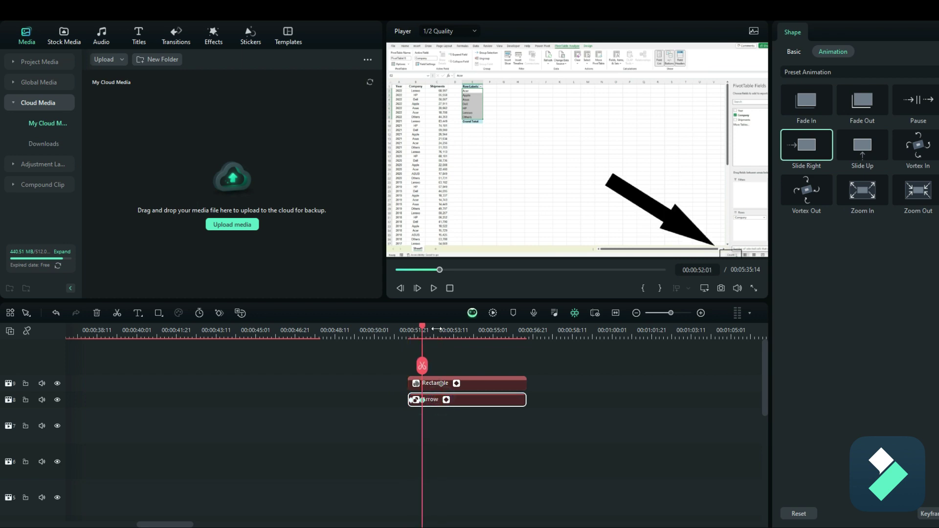
{"action": "left_click_drag", "start_coordinate": [423, 330], "coordinate": [400, 330]}
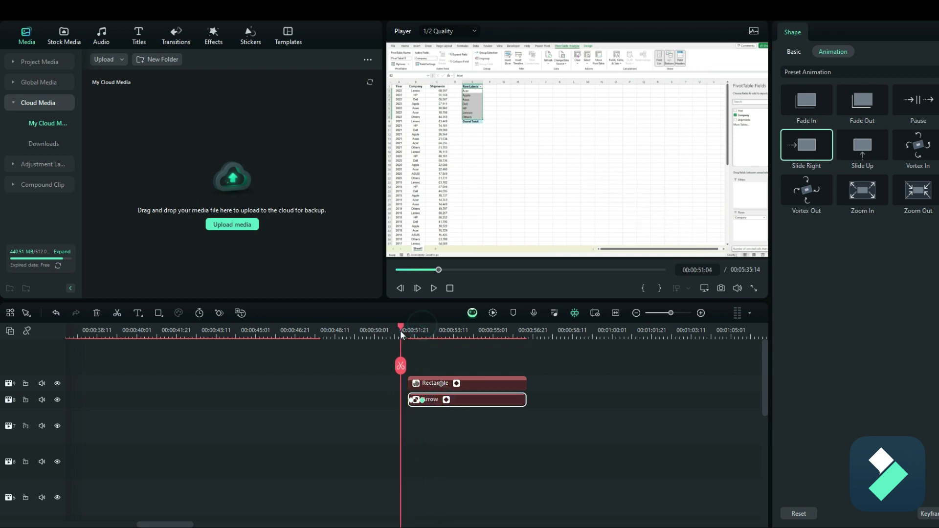
{"action": "left_click", "coordinate": [434, 288]}
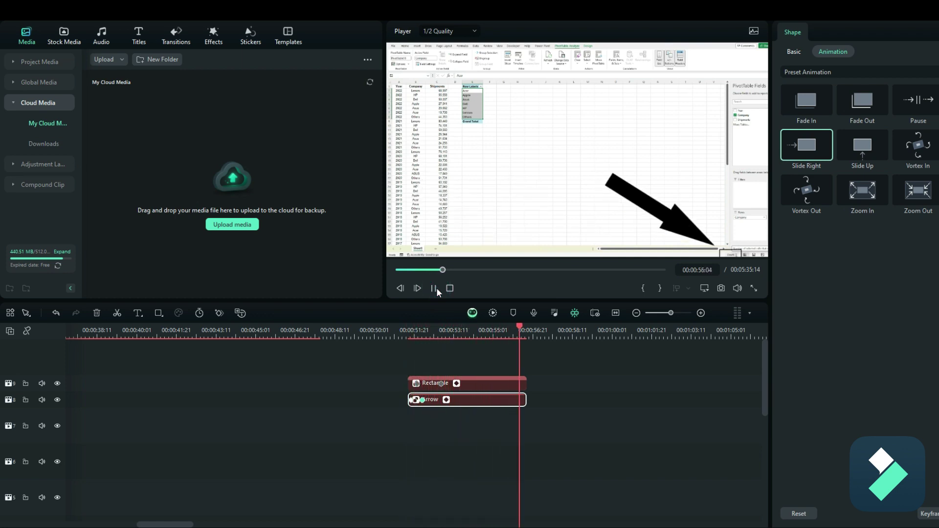
{"action": "left_click", "coordinate": [435, 288]}
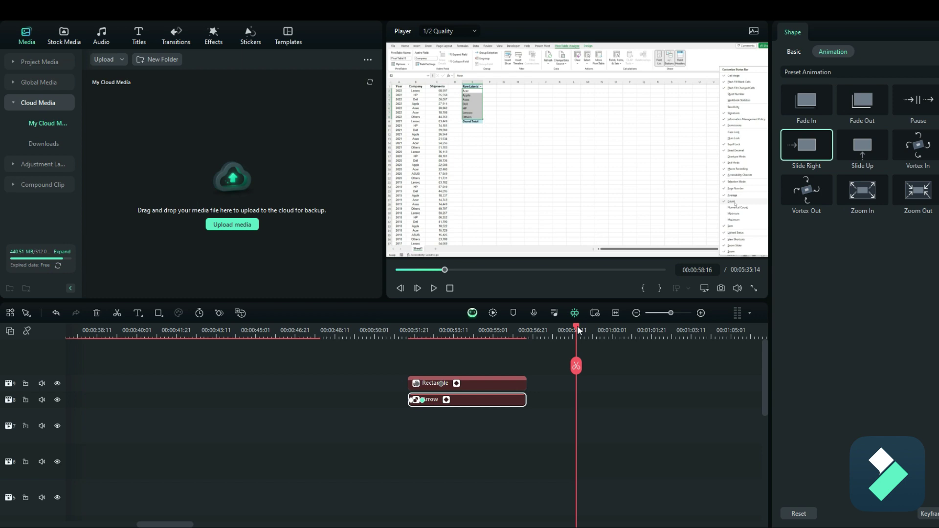
{"action": "left_click_drag", "start_coordinate": [577, 326], "coordinate": [435, 363]}
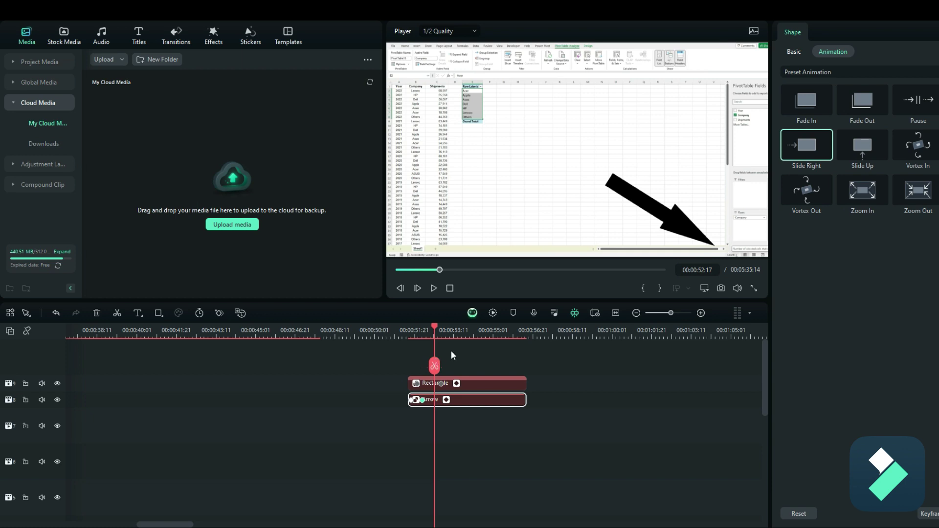
{"action": "left_click", "coordinate": [158, 314]}
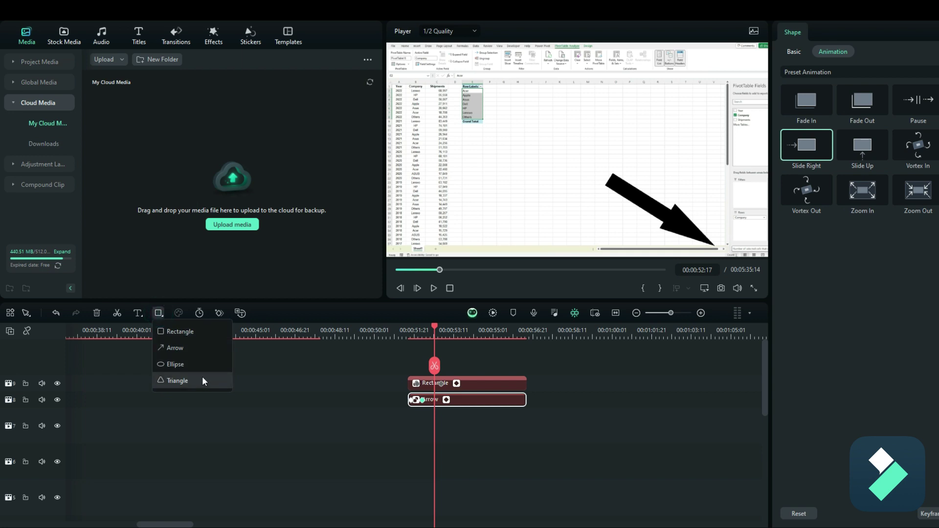
{"action": "left_click", "coordinate": [434, 325]}
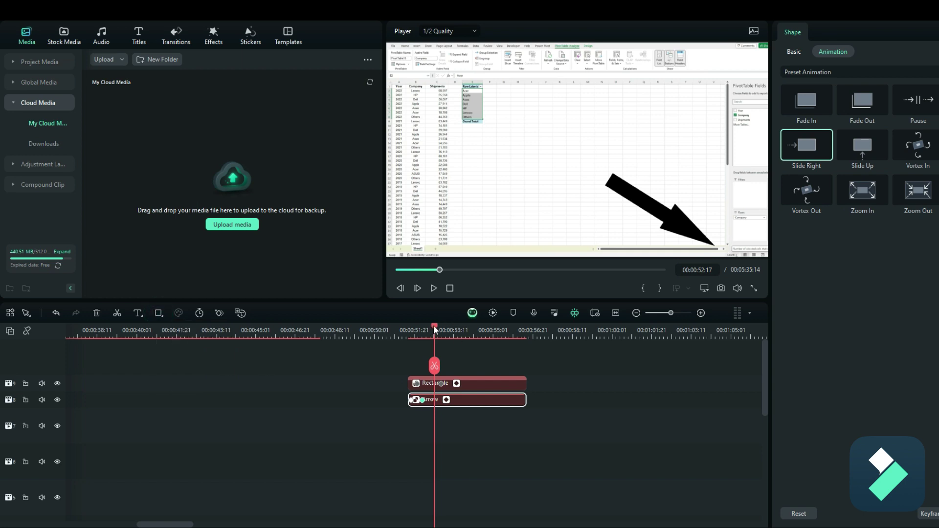
{"action": "left_click_drag", "start_coordinate": [434, 324], "coordinate": [403, 331]}
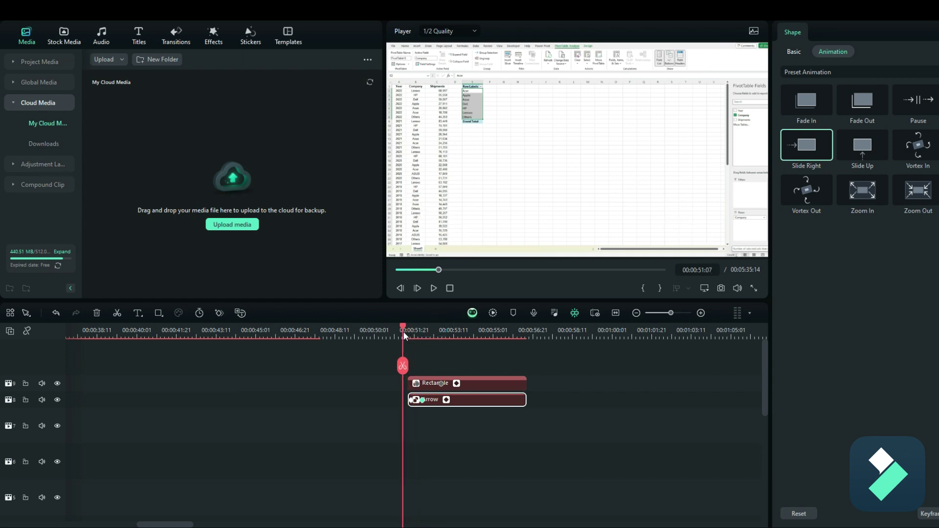